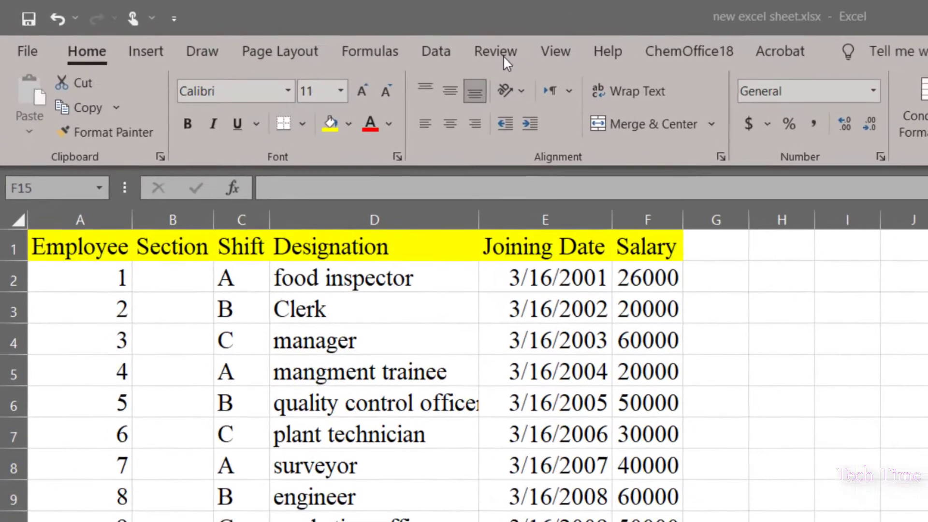
# Check that the Salary cells F1:F11 show Locked in their protection settings.
pyautogui.click(368, 37)
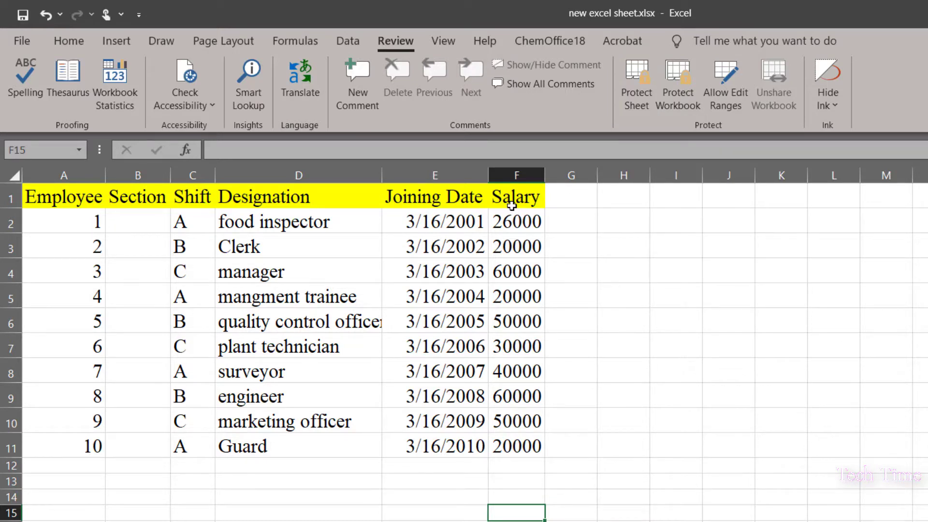
pyautogui.moveTo(504, 195); pyautogui.dragTo(517, 446)
pyautogui.rightClick(526, 201)
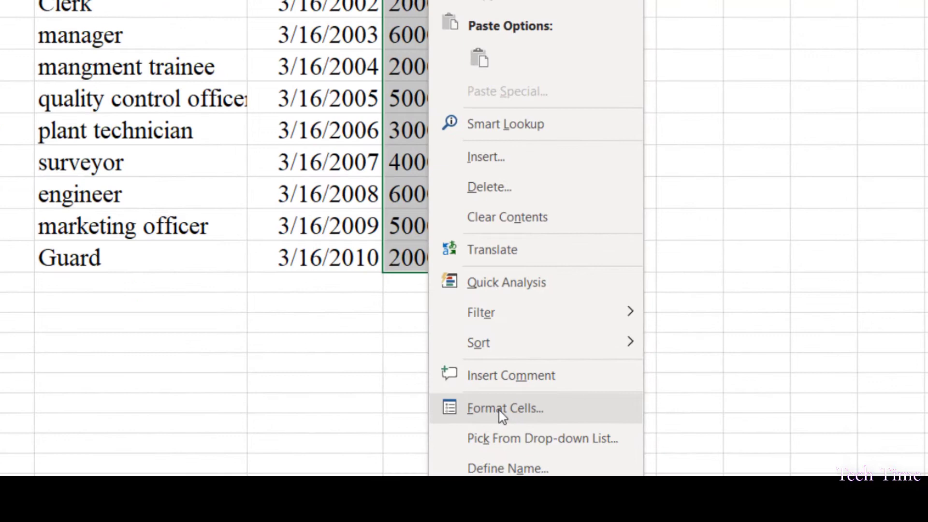
pyautogui.click(500, 410)
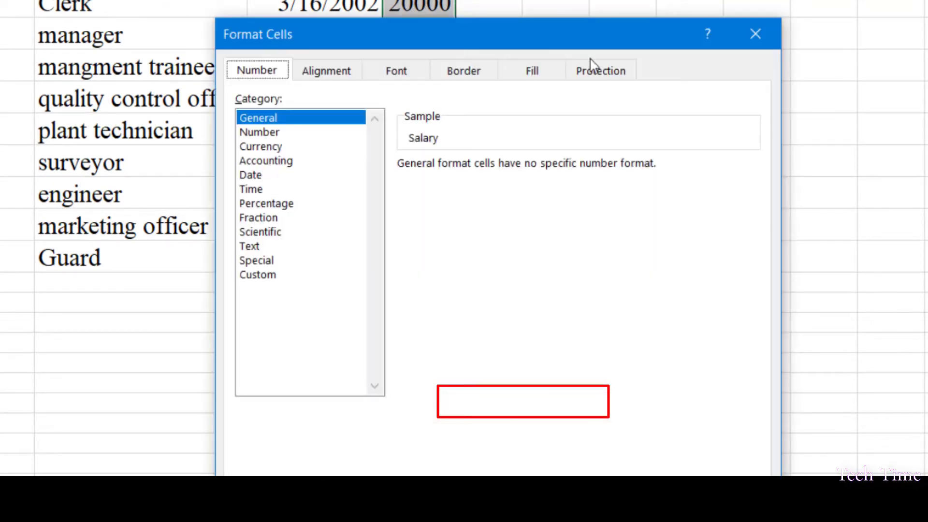
pyautogui.click(605, 72)
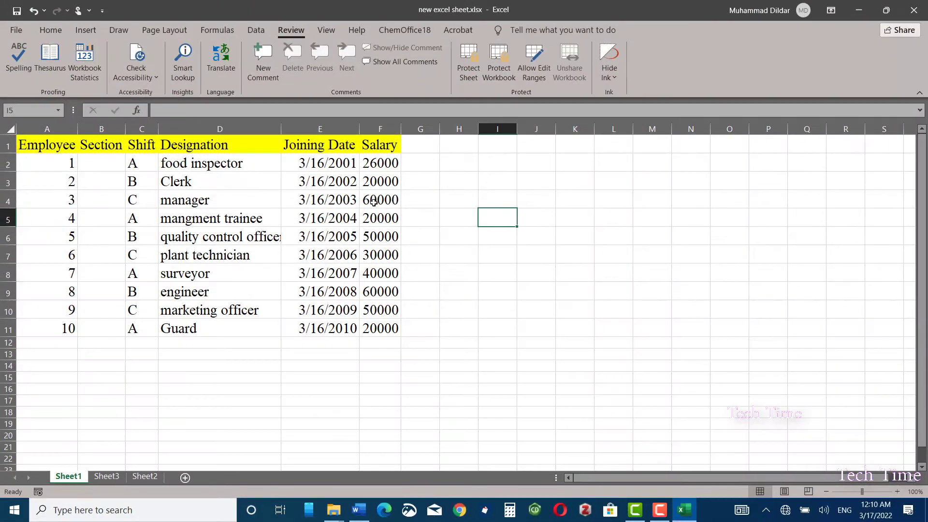
# Check cell F4's protection setting and close the dialog without changes.
pyautogui.click(414, 18)
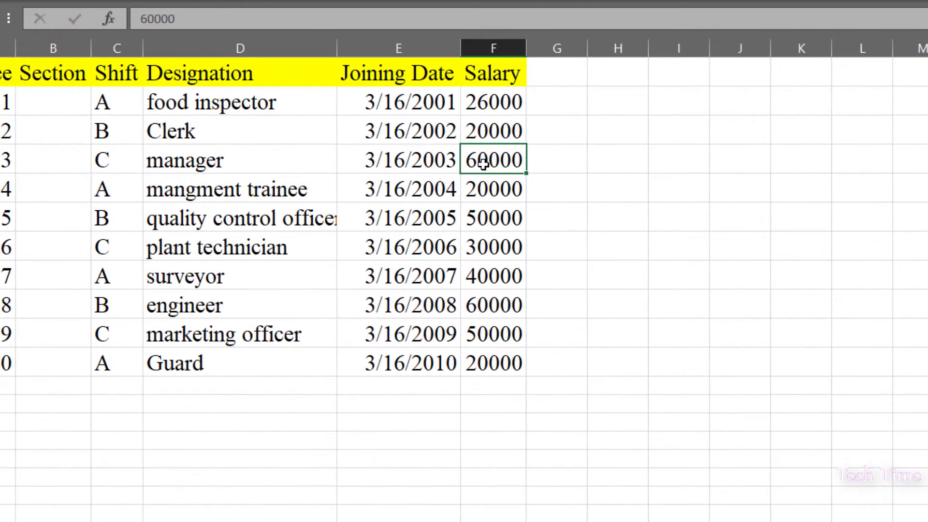
pyautogui.rightClick(373, 203)
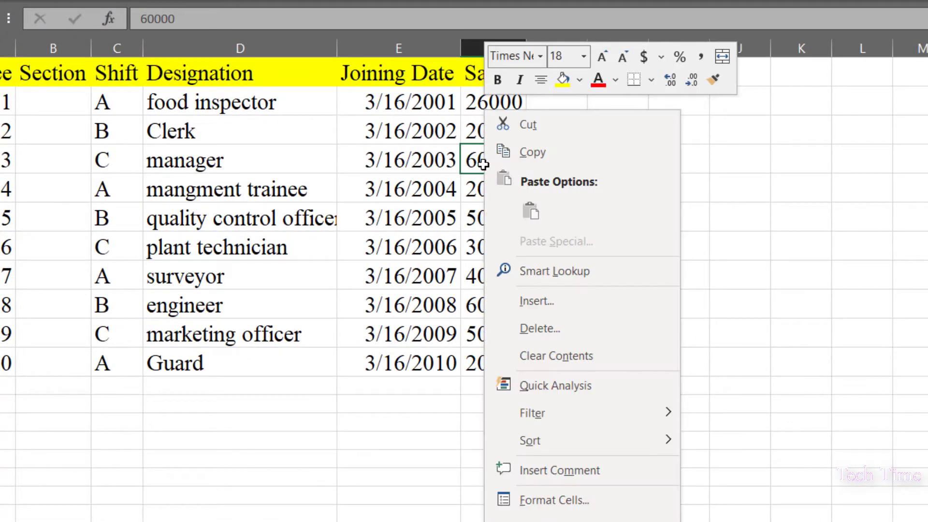
pyautogui.click(554, 499)
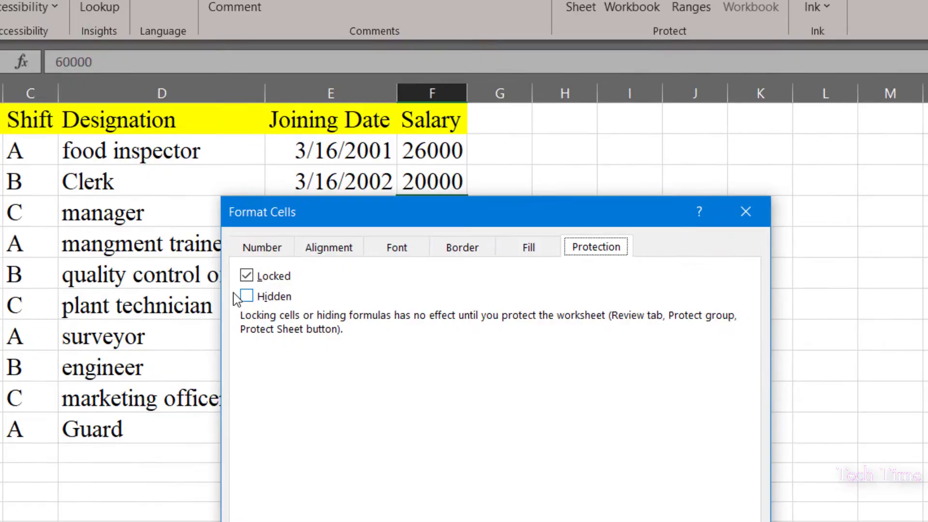
pyautogui.press('Return')
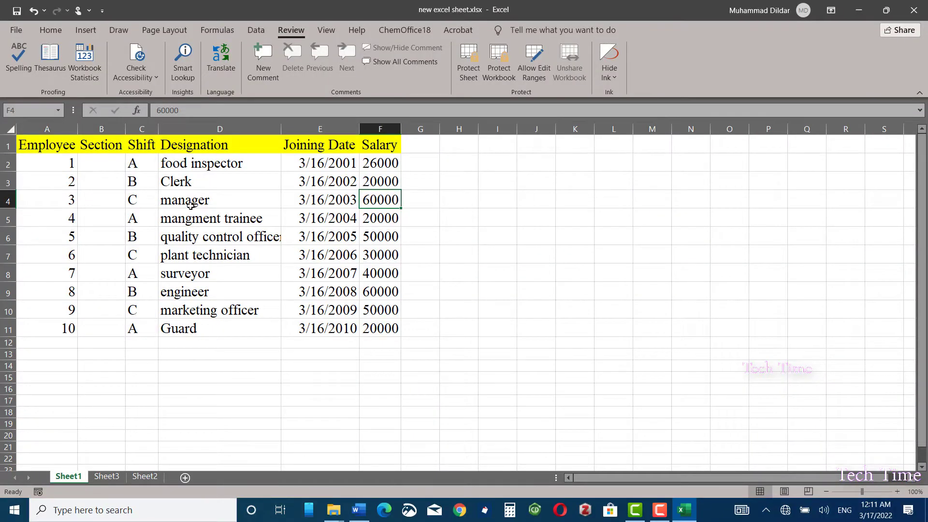
# Select the entire sheet, mark all cells Locked in Format Cells, then undo once.
pyautogui.click(497, 236)
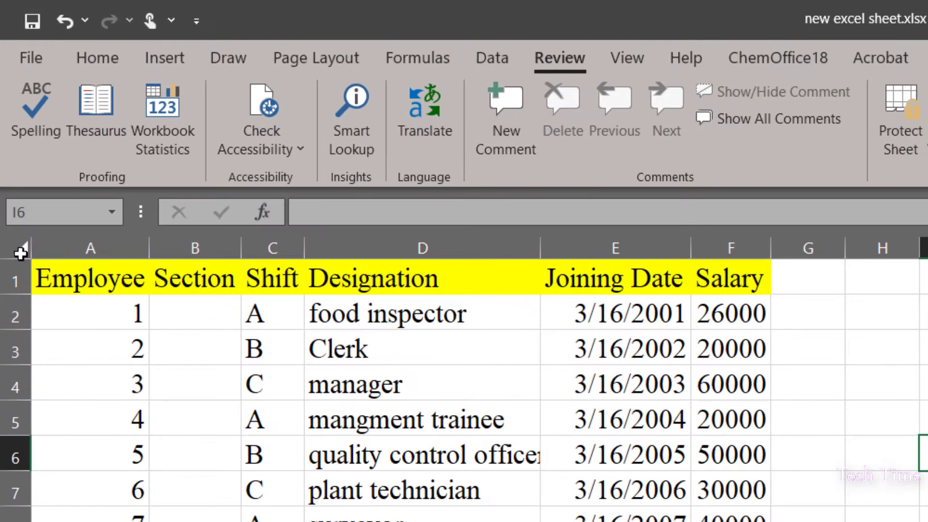
pyautogui.click(13, 135)
pyautogui.rightClick(263, 172)
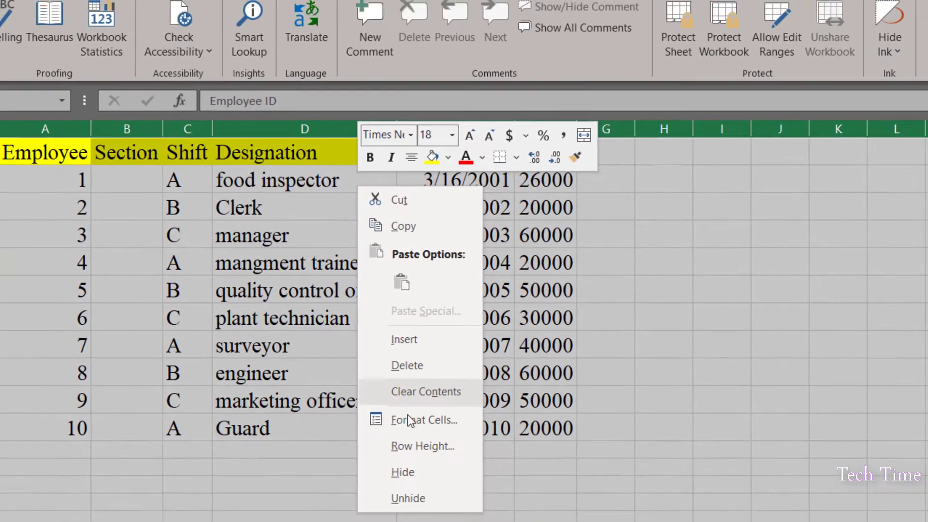
pyautogui.click(426, 461)
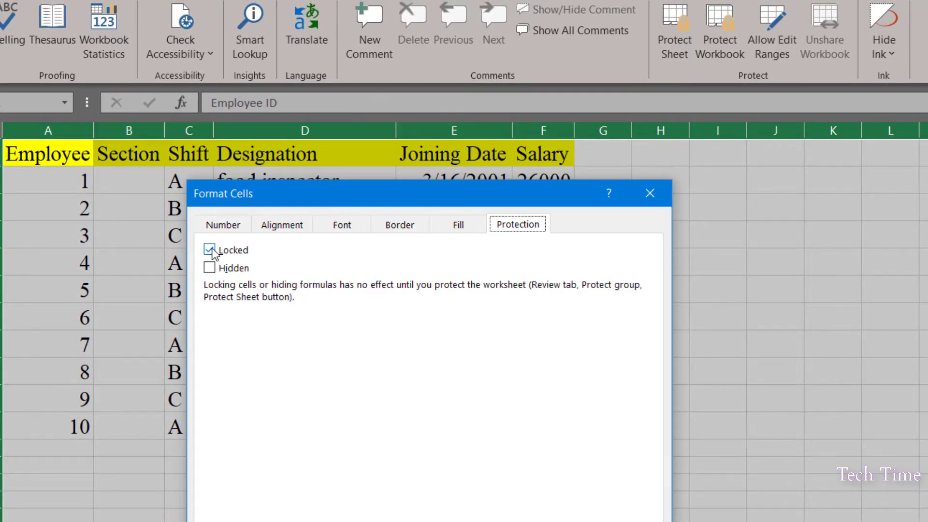
pyautogui.click(209, 250)
pyautogui.press('Return')
pyautogui.click(660, 371)
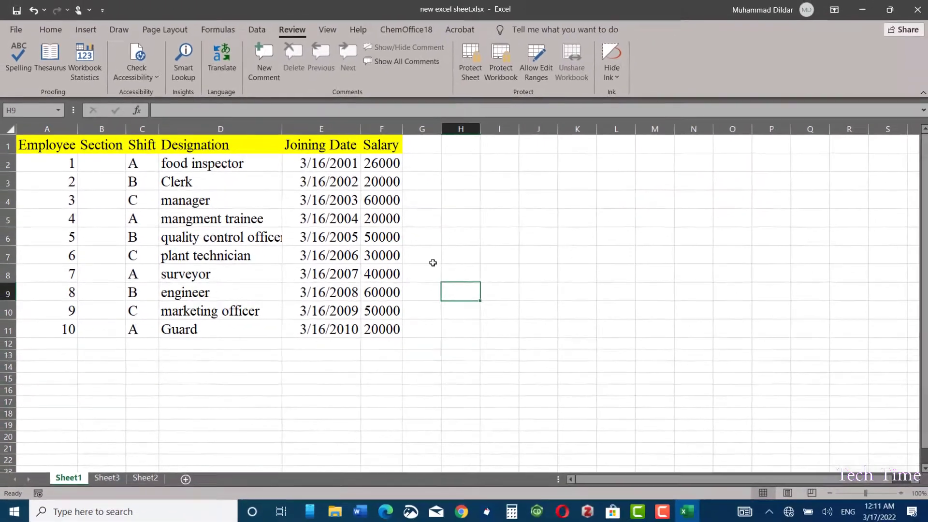
pyautogui.hotkey('ctrl', 'z')
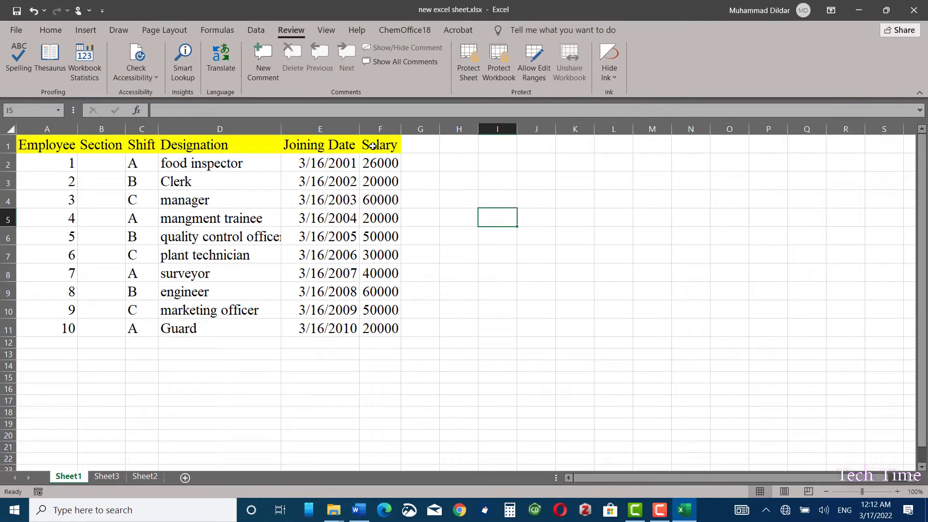
# Keep Salary cells F1:F11 Locked, then bring up Protect Sheet.
pyautogui.moveTo(372, 146); pyautogui.dragTo(389, 329)
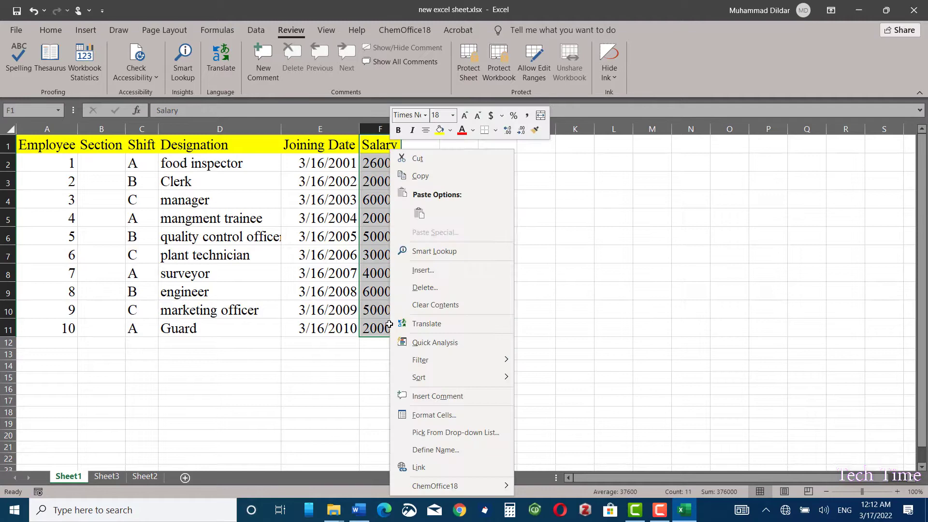
pyautogui.rightClick(388, 328)
pyautogui.click(432, 414)
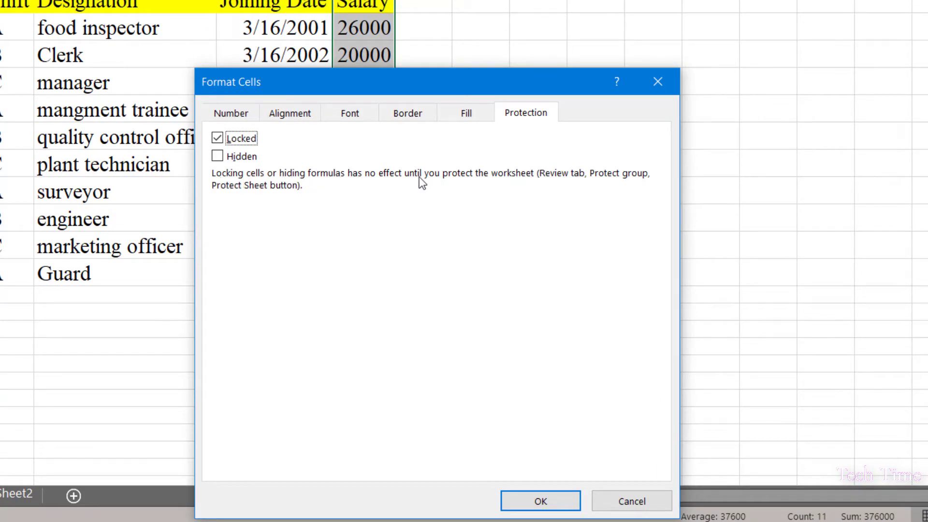
pyautogui.click(551, 502)
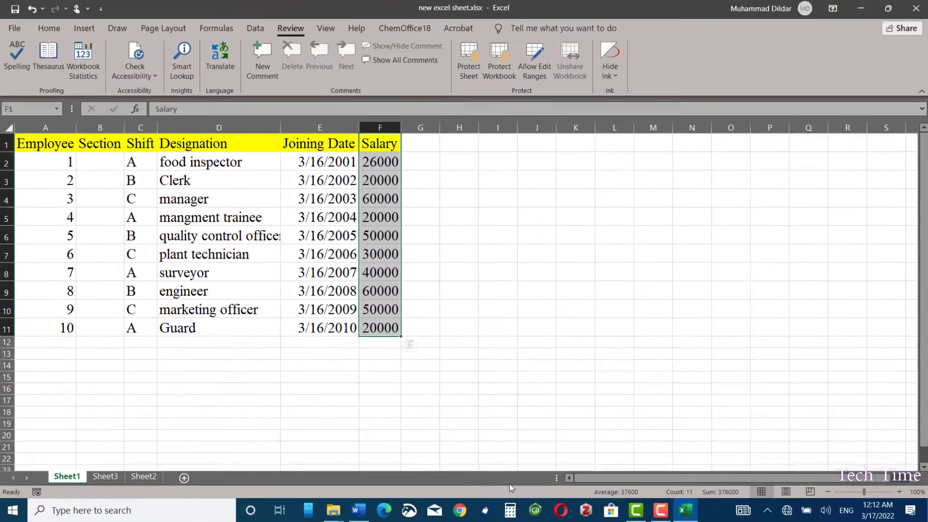
pyautogui.click(469, 60)
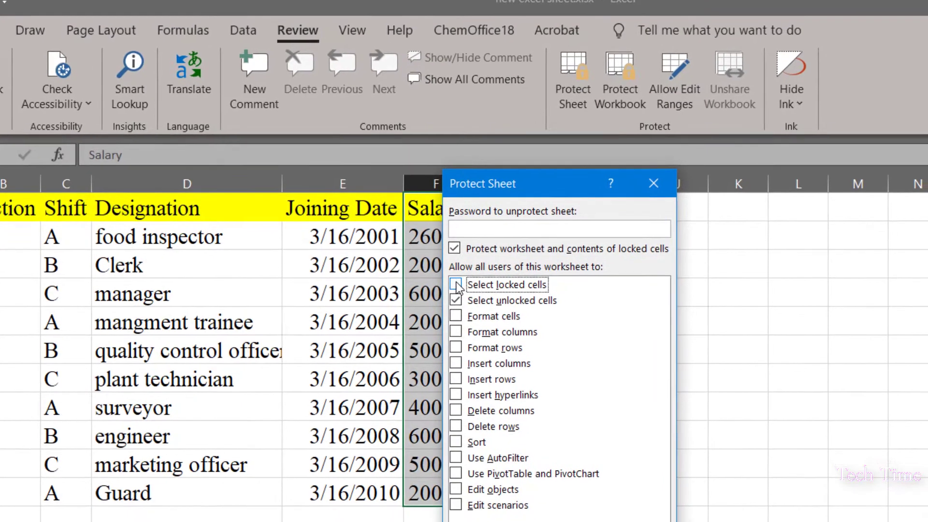
# Disallow selecting locked cells and protect the sheet with a confirmed password.
pyautogui.click(468, 301)
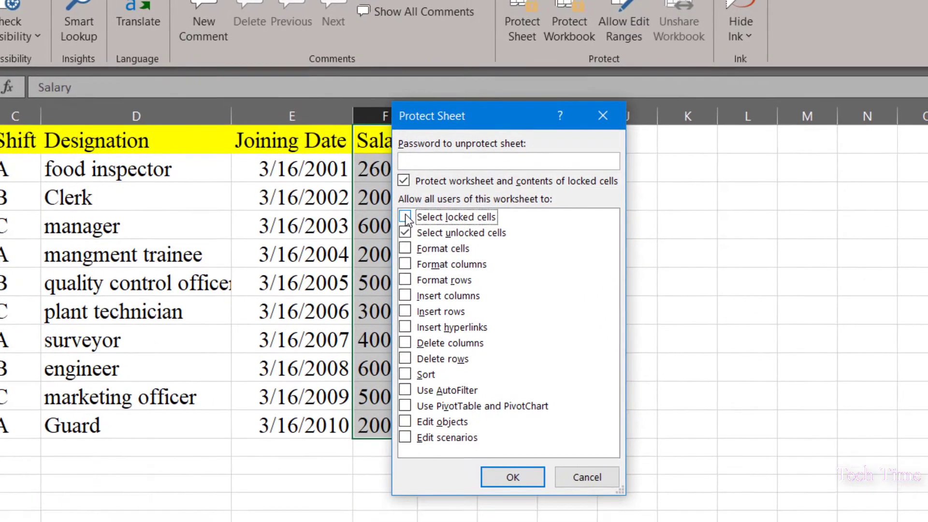
pyautogui.click(415, 153)
pyautogui.write('1')
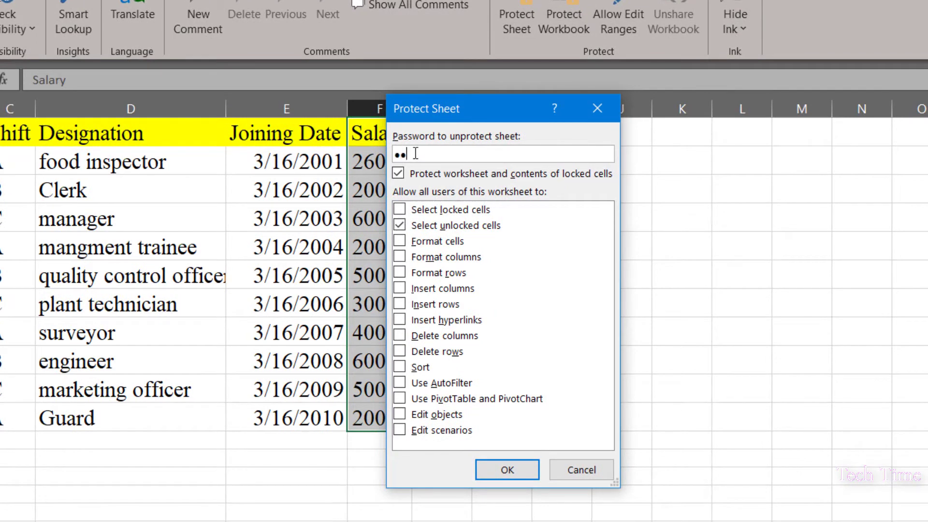
pyautogui.click(503, 464)
pyautogui.write('12')
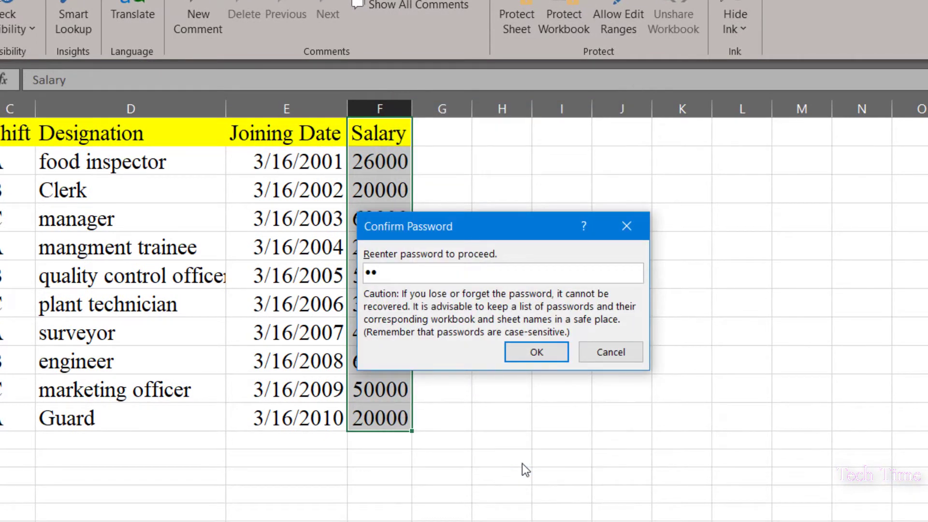
pyautogui.click(537, 352)
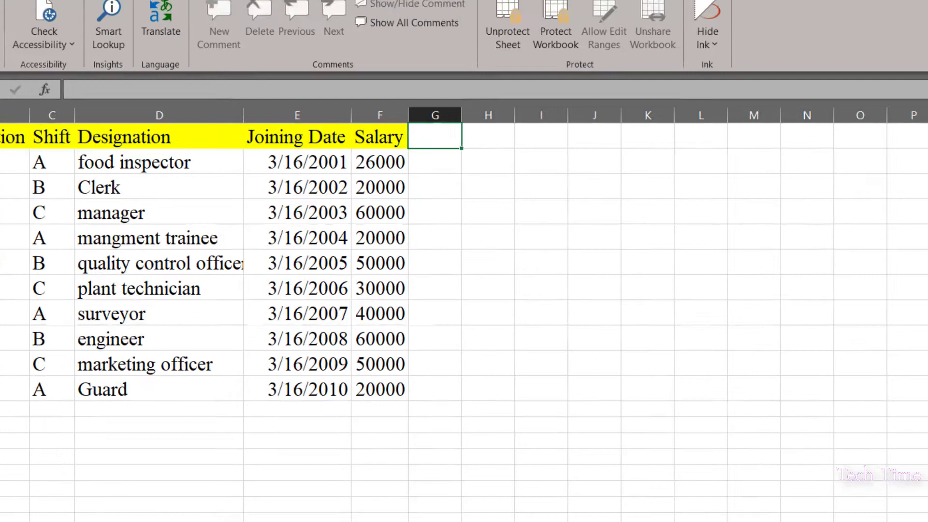
pyautogui.click(42, 162)
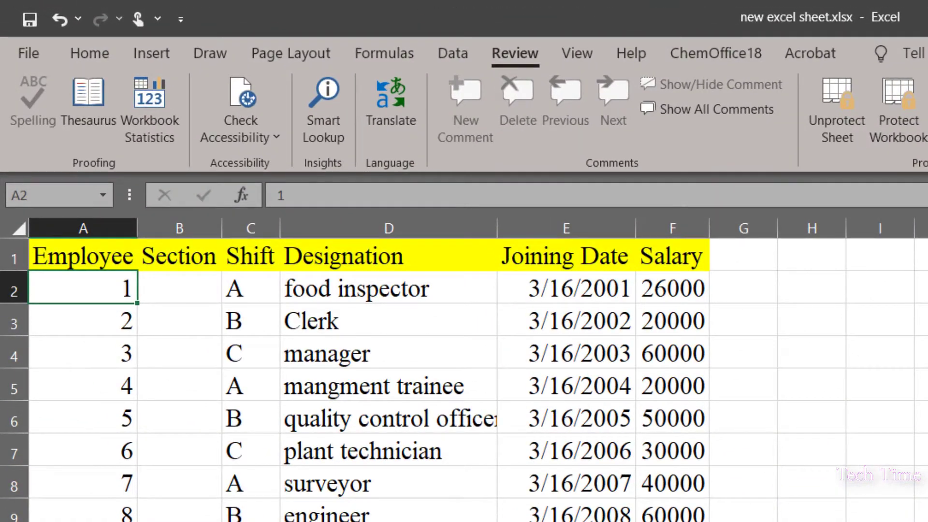
pyautogui.click(179, 288)
pyautogui.click(388, 288)
pyautogui.click(565, 288)
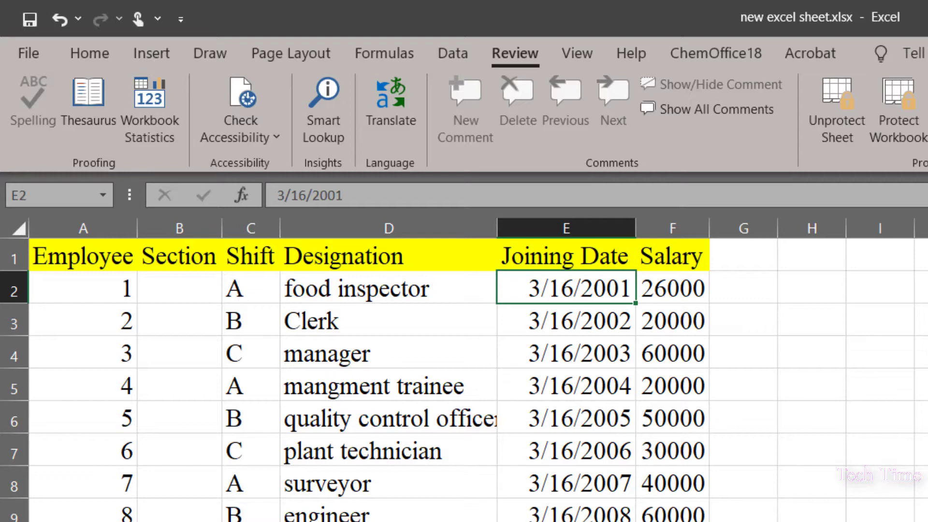
pyautogui.click(743, 288)
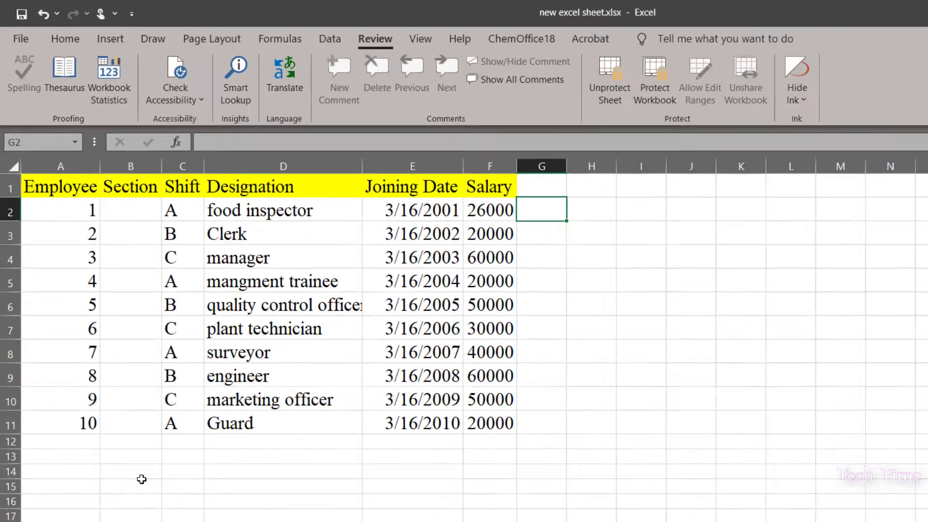
pyautogui.write('=')
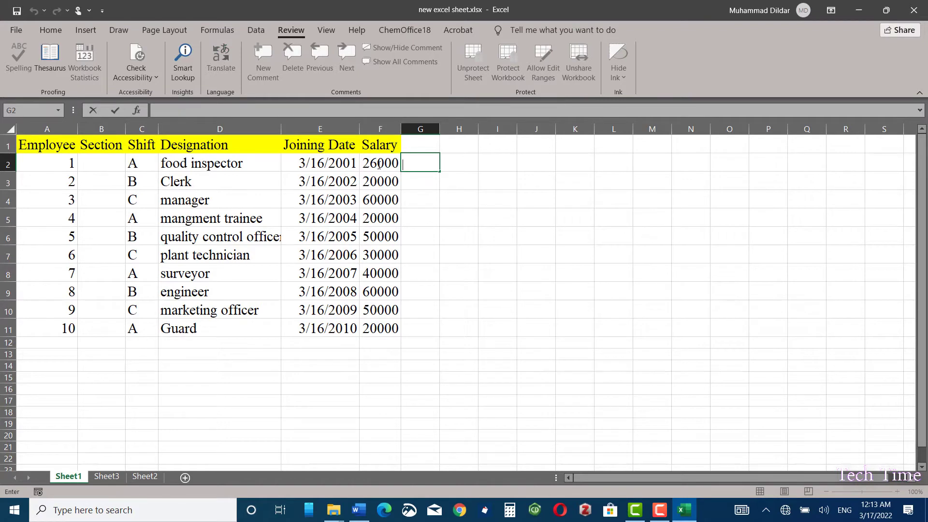
pyautogui.doubleClick(328, 163)
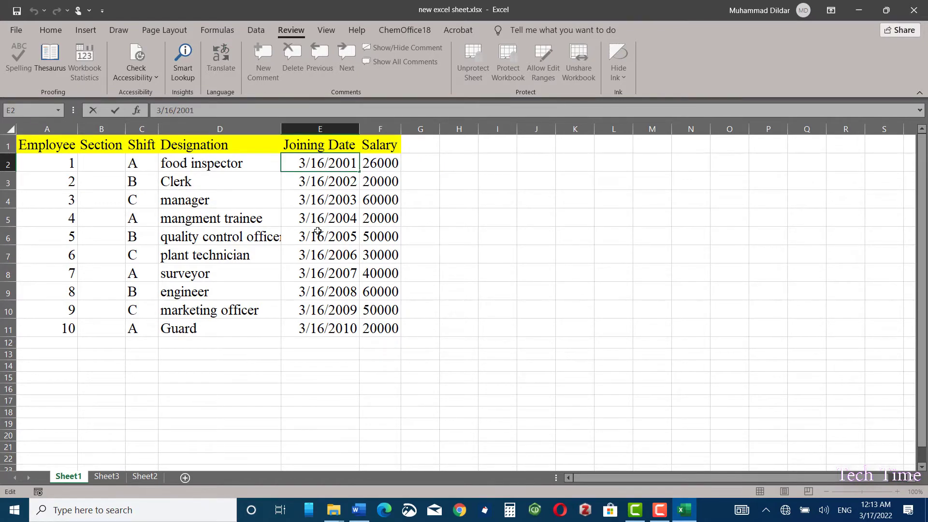
pyautogui.click(536, 236)
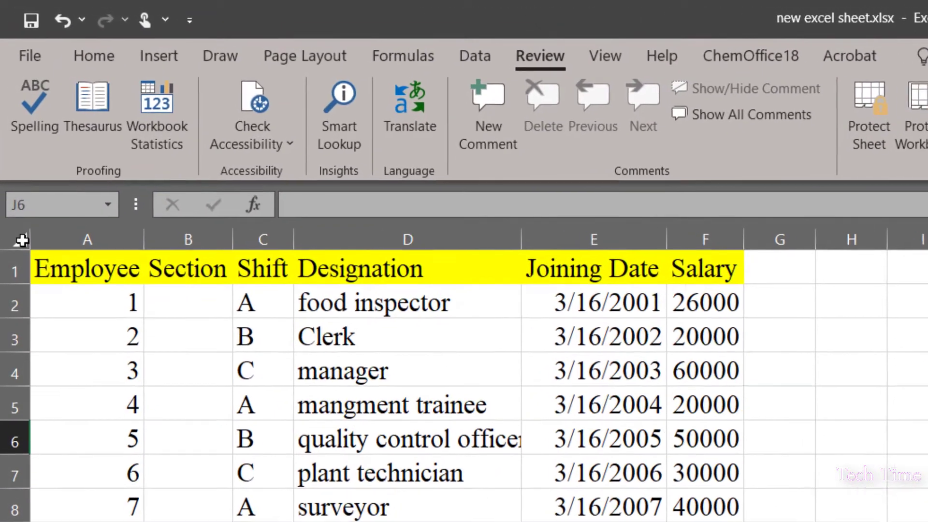
# Mark every cell on the worksheet as Locked in Format Cells protection.
pyautogui.click(10, 128)
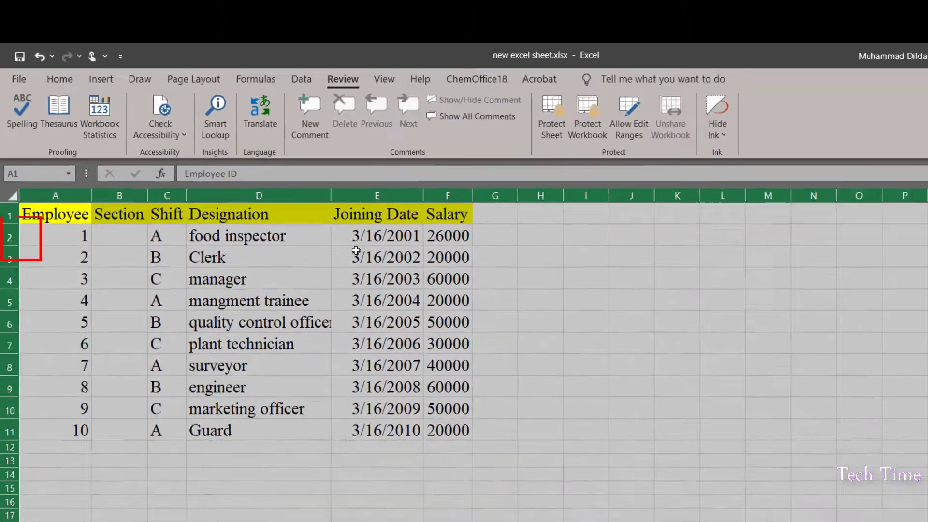
pyautogui.rightClick(356, 250)
pyautogui.click(387, 433)
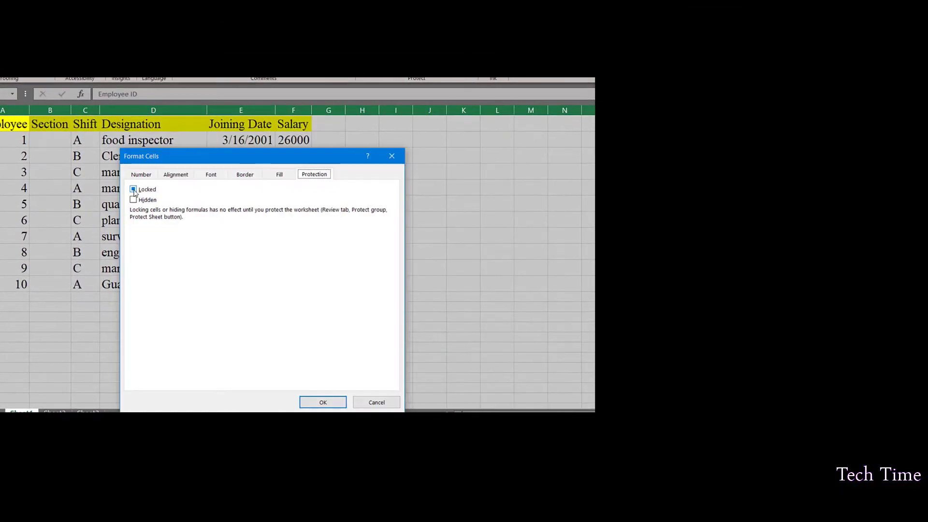
pyautogui.click(231, 302)
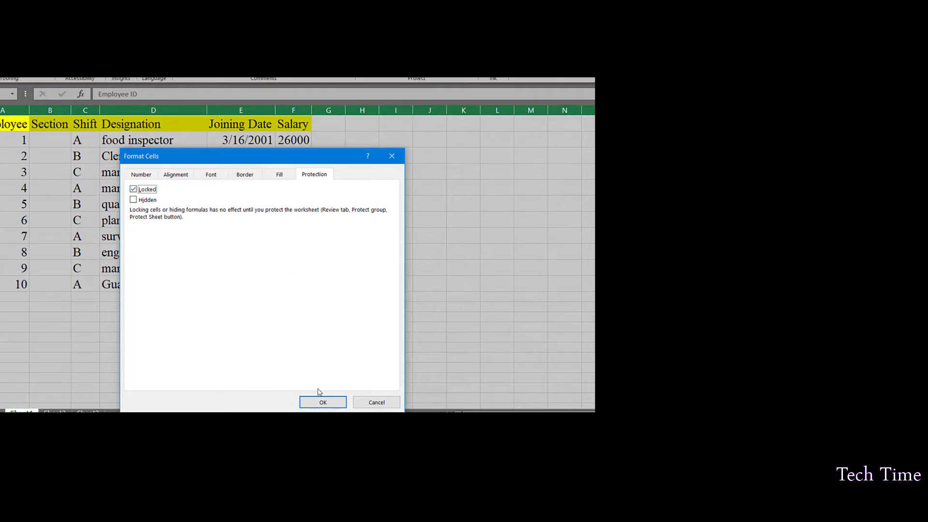
pyautogui.click(324, 402)
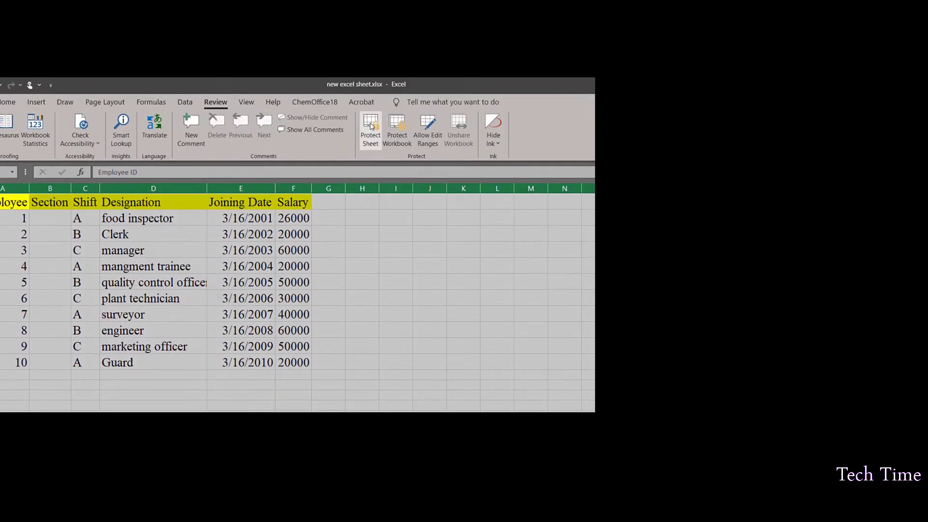
# Protect the sheet with a password, entered and confirmed.
pyautogui.click(370, 138)
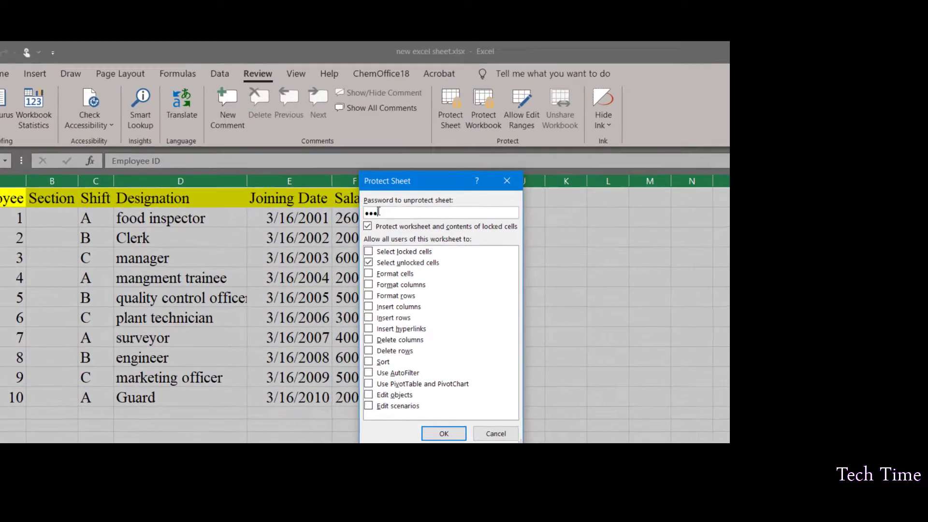
pyautogui.write('123')
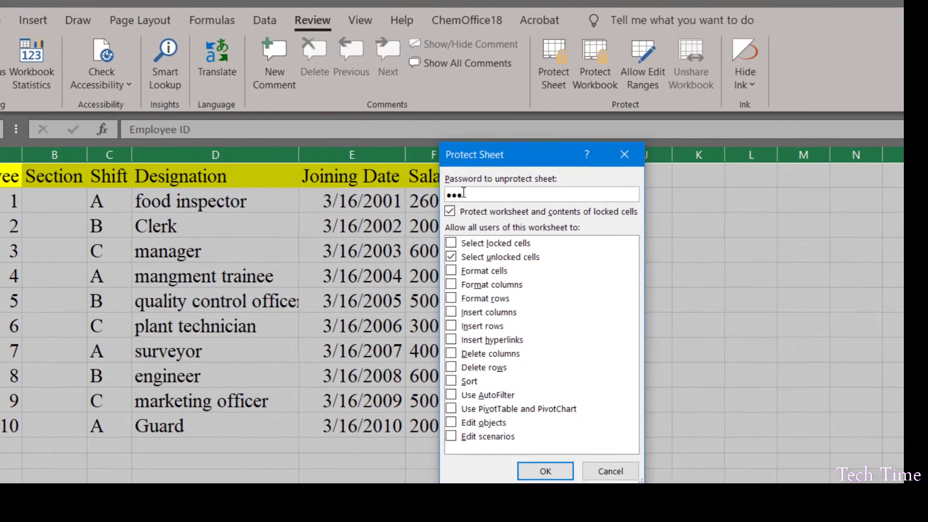
pyautogui.click(545, 471)
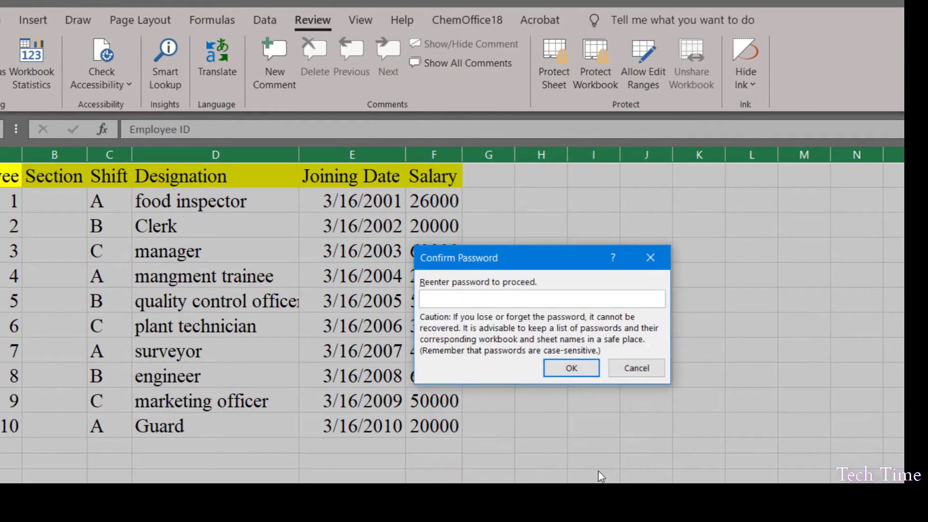
pyautogui.write('123')
pyautogui.click(580, 368)
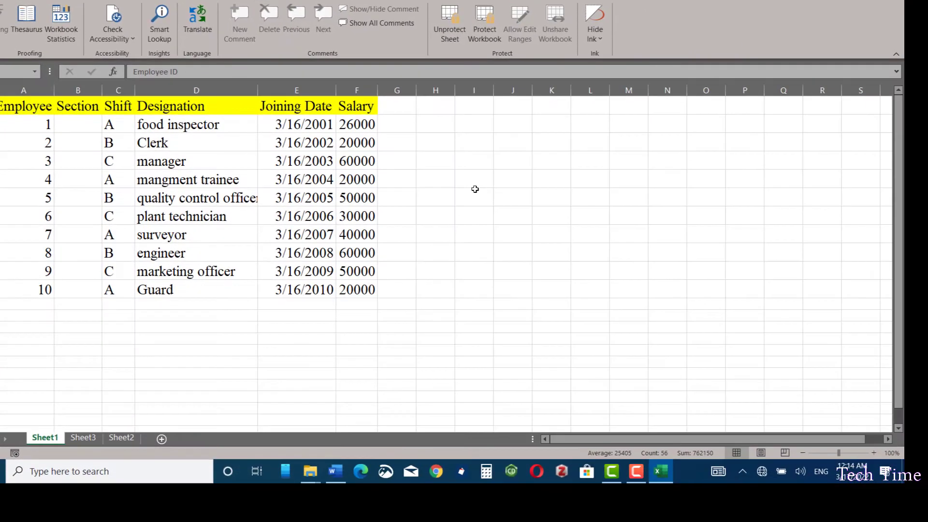
# Try editing the management trainee cell and dismiss the protected-sheet warning.
pyautogui.doubleClick(182, 172)
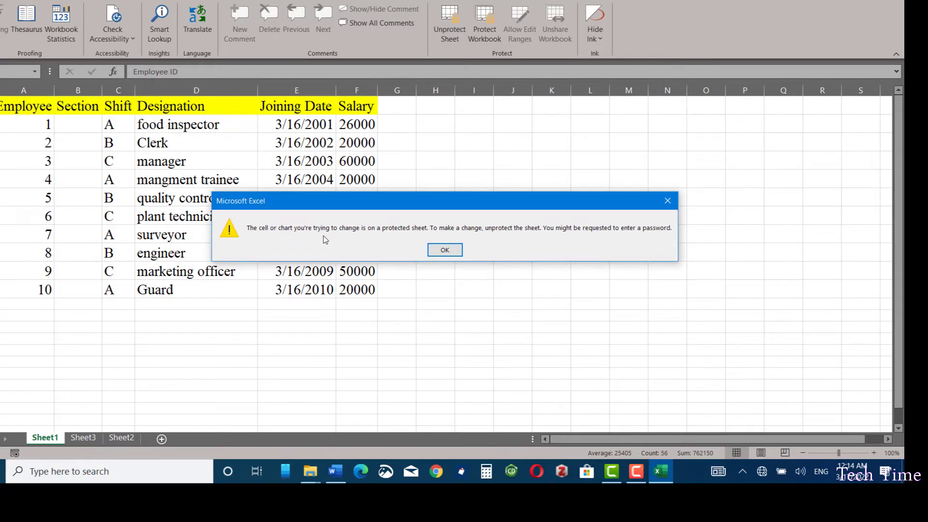
pyautogui.click(444, 250)
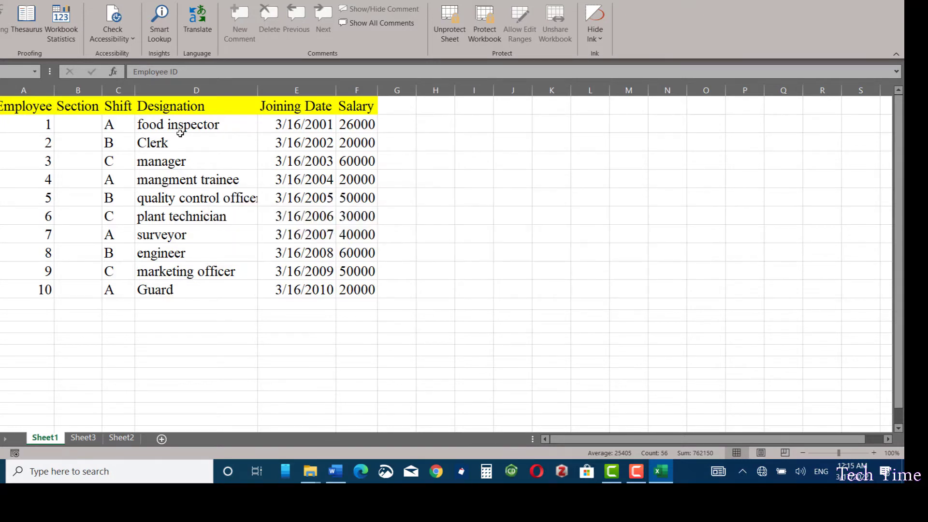
pyautogui.moveTo(180, 134); pyautogui.dragTo(279, 129)
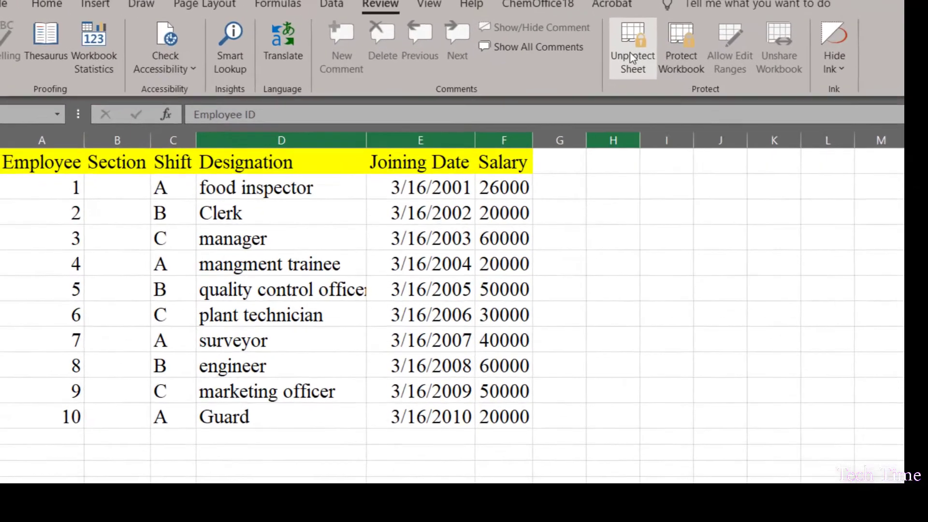
# Unprotect the sheet by entering its password.
pyautogui.click(448, 31)
pyautogui.write('123')
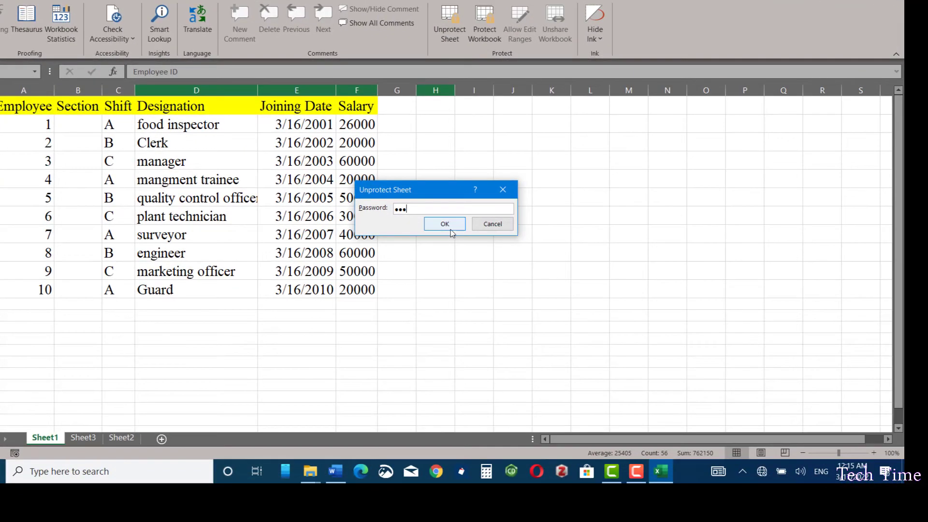
pyautogui.click(648, 337)
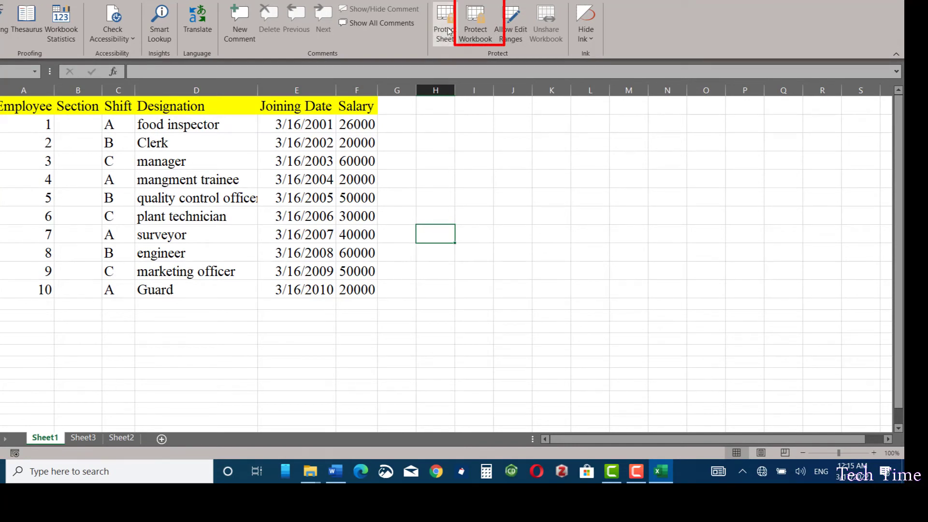
# Hide Sheet3 from its tab's context menu.
pyautogui.click(85, 438)
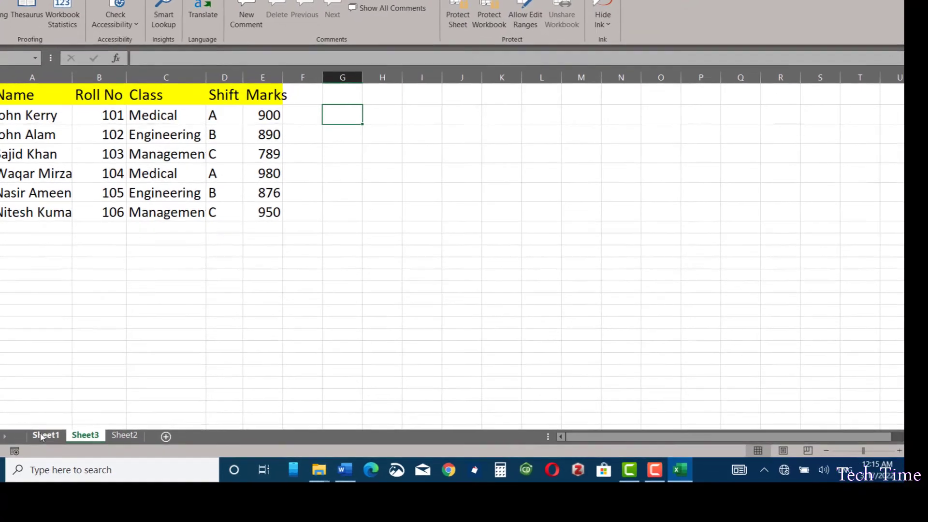
pyautogui.click(58, 439)
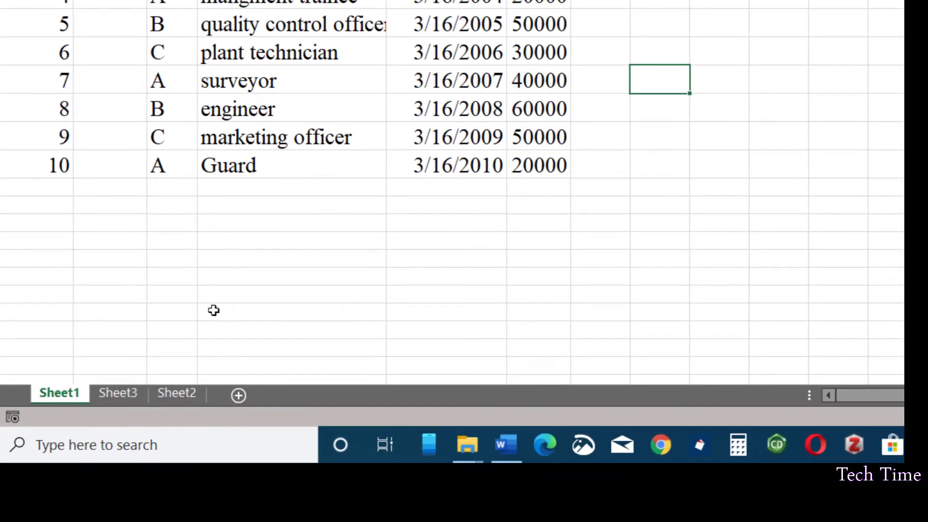
pyautogui.click(125, 392)
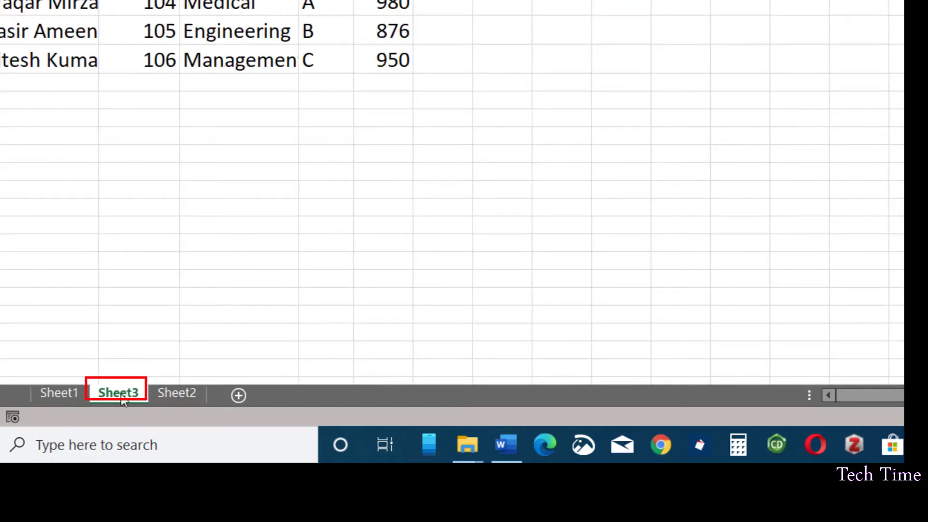
pyautogui.rightClick(123, 400)
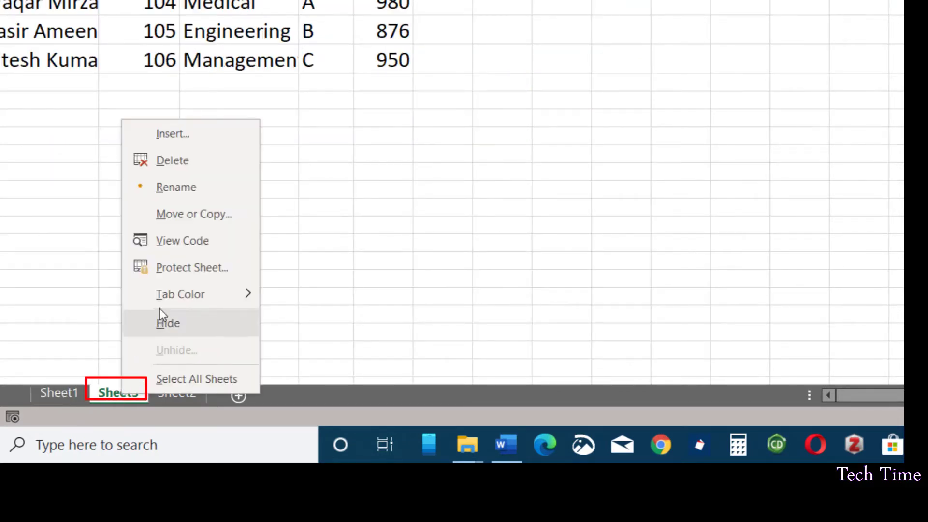
pyautogui.click(181, 323)
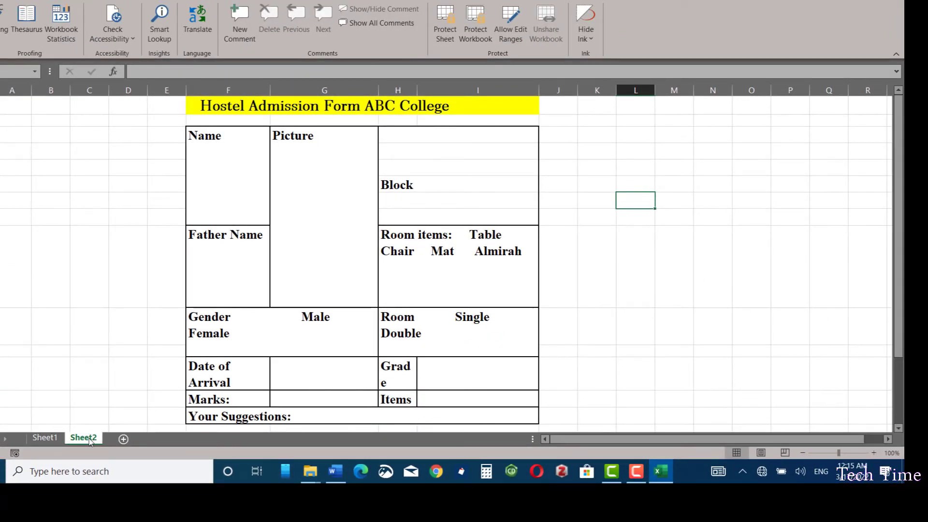
# Unhide Sheet3 from the hidden sheets list.
pyautogui.rightClick(89, 441)
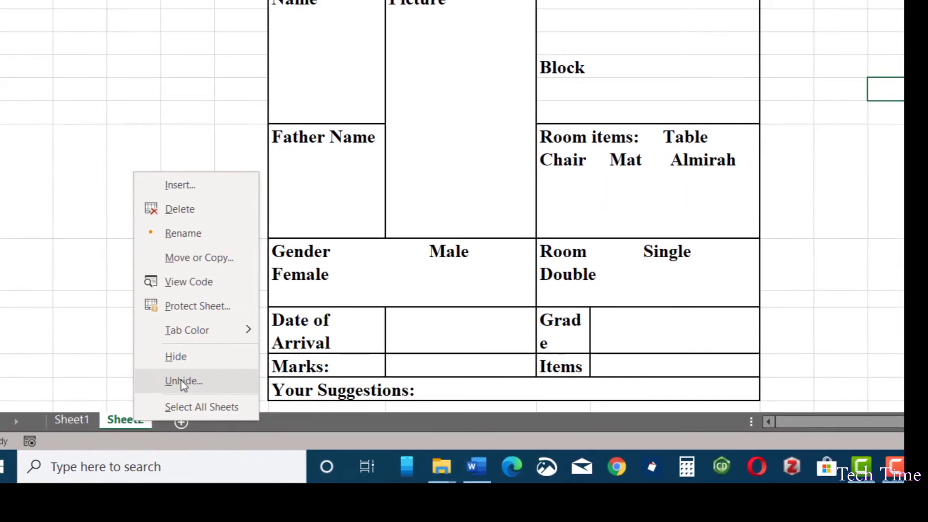
pyautogui.click(183, 382)
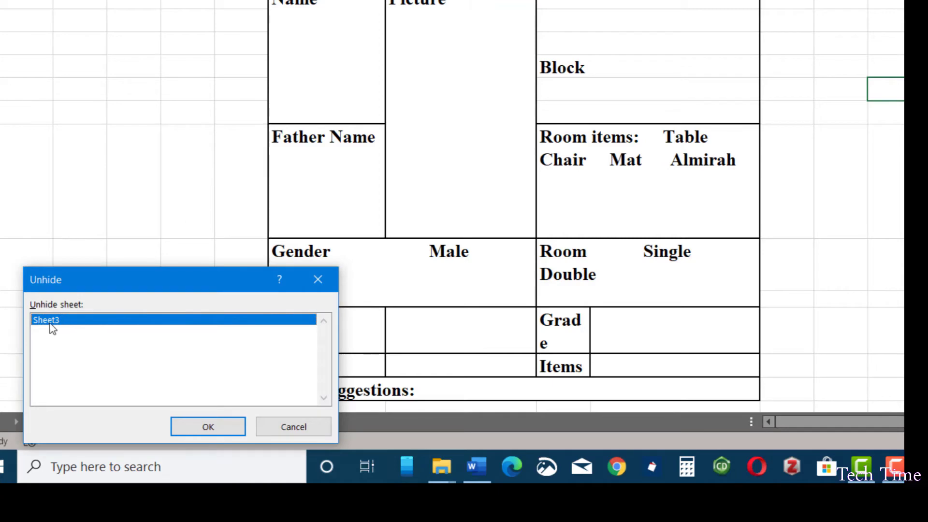
pyautogui.click(209, 429)
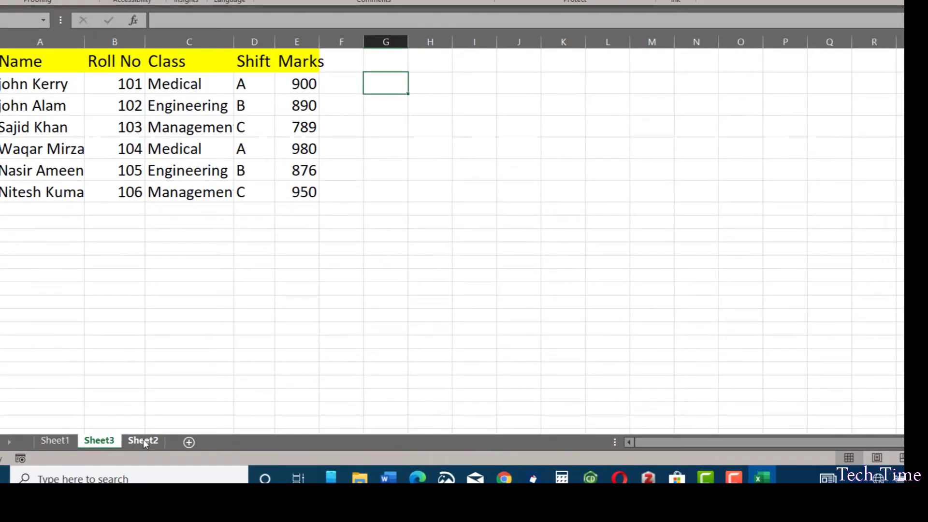
# Hide Sheet3 and lock the workbook structure with a confirmed password.
pyautogui.click(122, 437)
pyautogui.rightClick(88, 438)
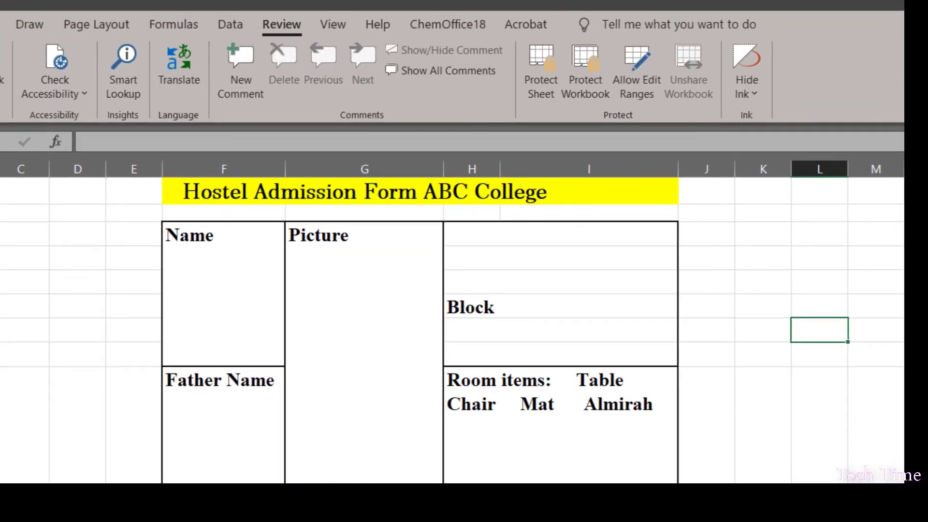
pyautogui.click(595, 79)
pyautogui.write('123')
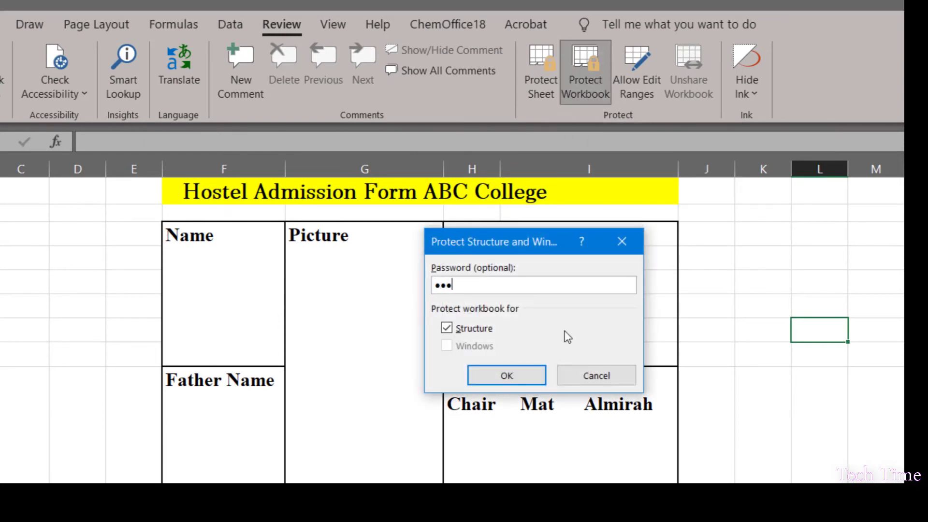
pyautogui.click(509, 376)
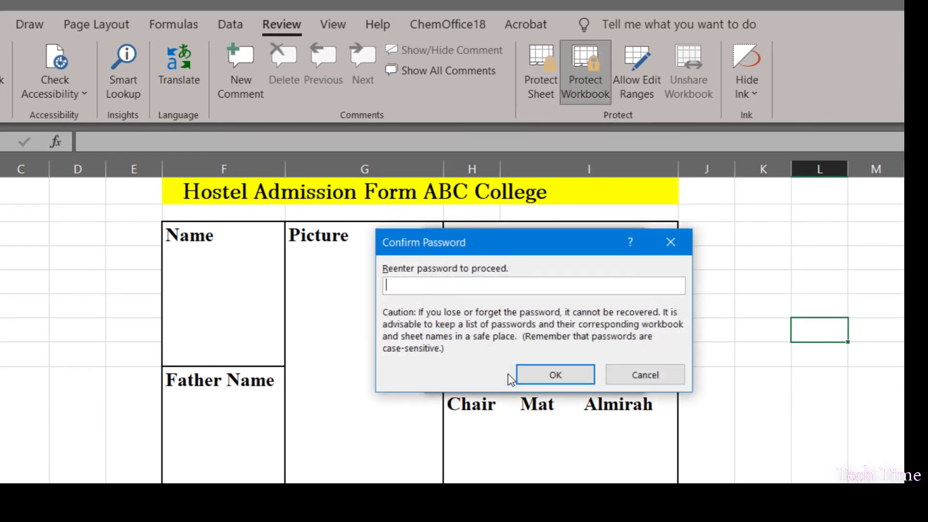
pyautogui.write('123')
pyautogui.click(555, 376)
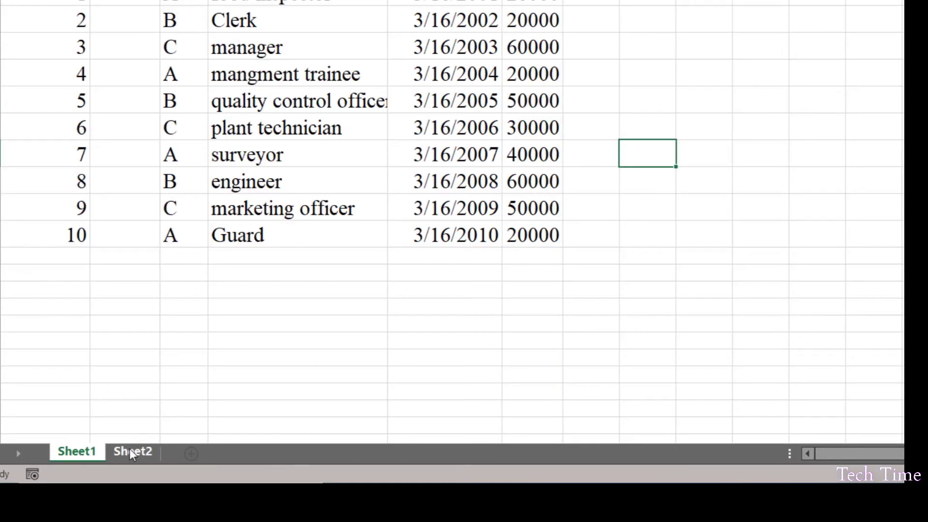
pyautogui.click(132, 450)
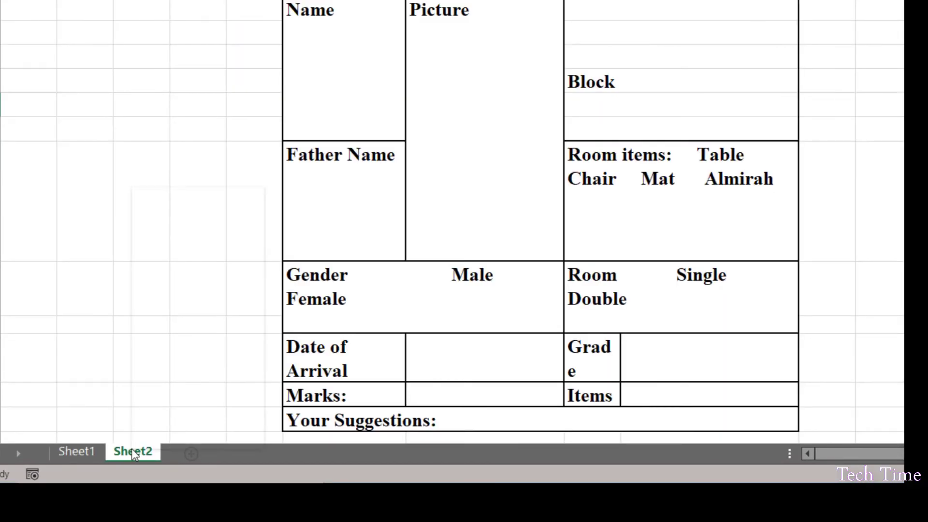
pyautogui.rightClick(131, 449)
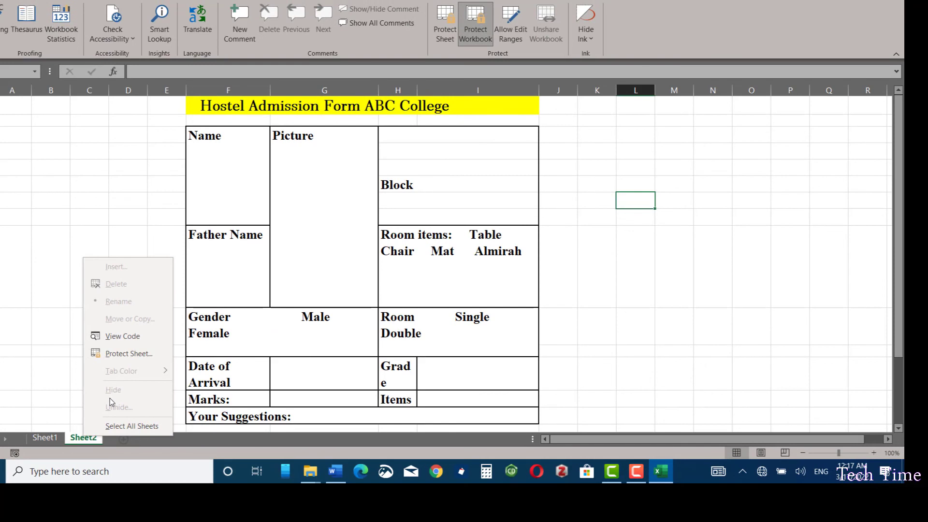
pyautogui.click(42, 438)
pyautogui.click(43, 438)
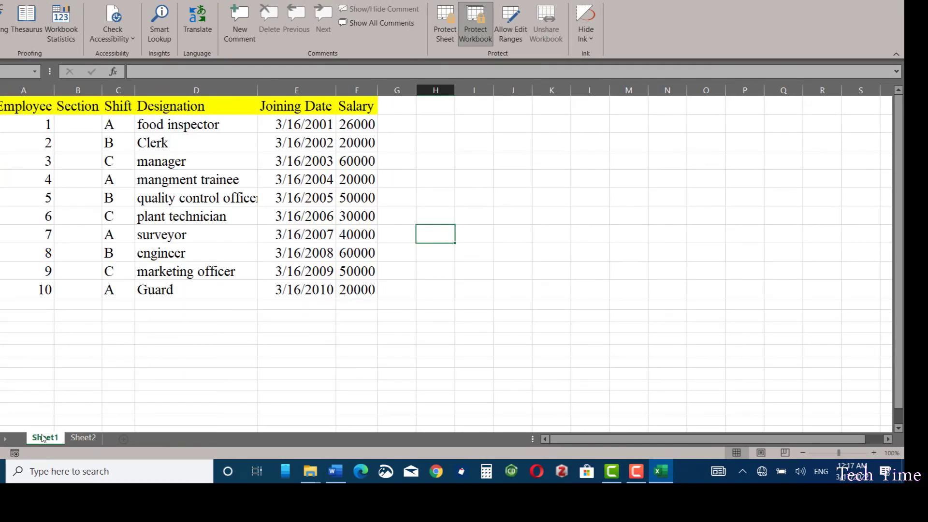